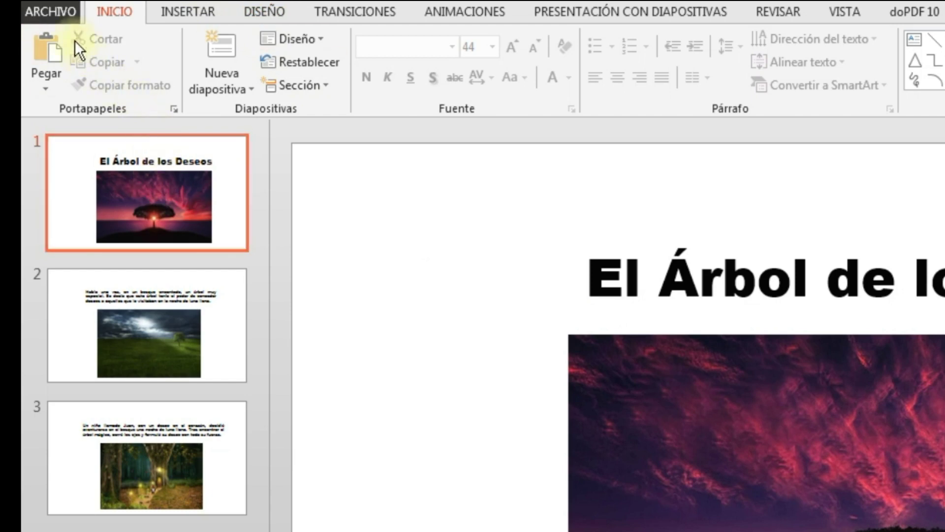
Open the Publicar como PDF o XPS dialog through ARCHIVO > Exportar > Crear documento PDF/XPS.
left_click(45, 13)
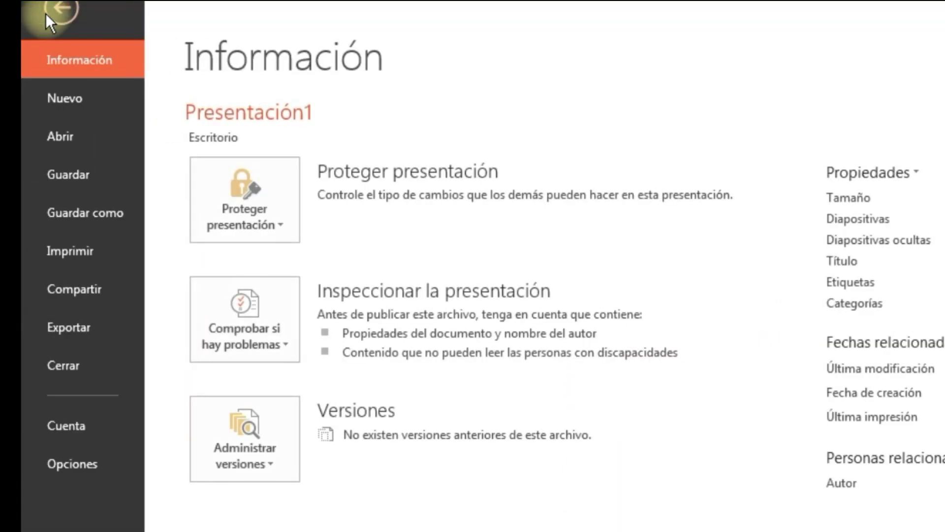
left_click(71, 327)
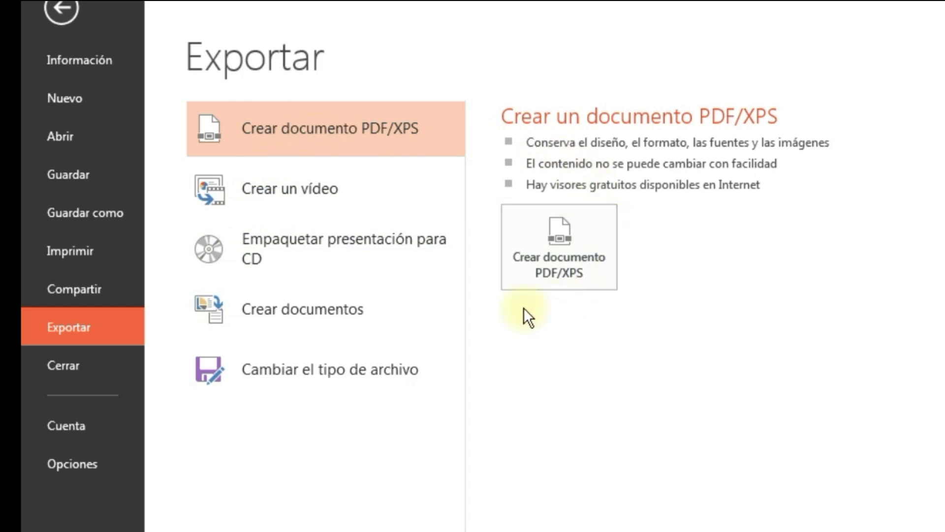
left_click(553, 259)
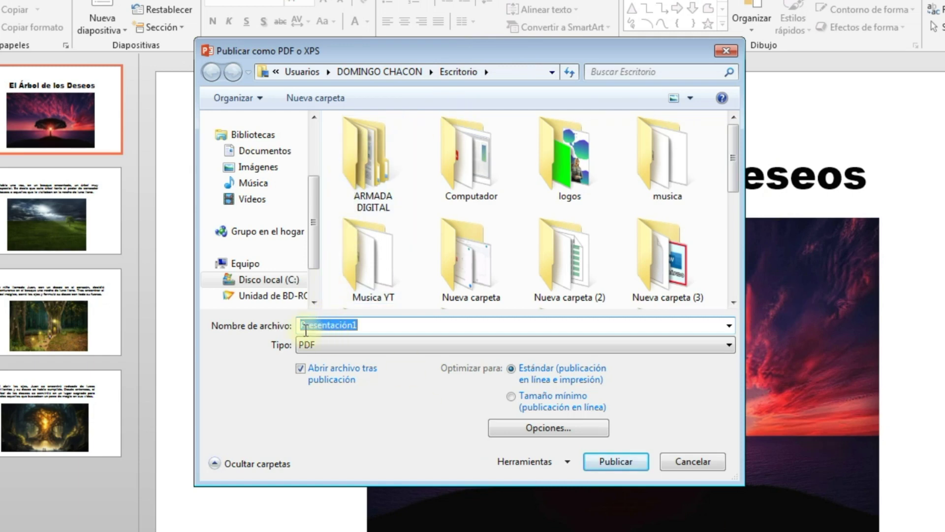
left_click(316, 325)
Open the PDF Opciones dialog and switch the publishing range to Diapositiva actual.
double_click(323, 322)
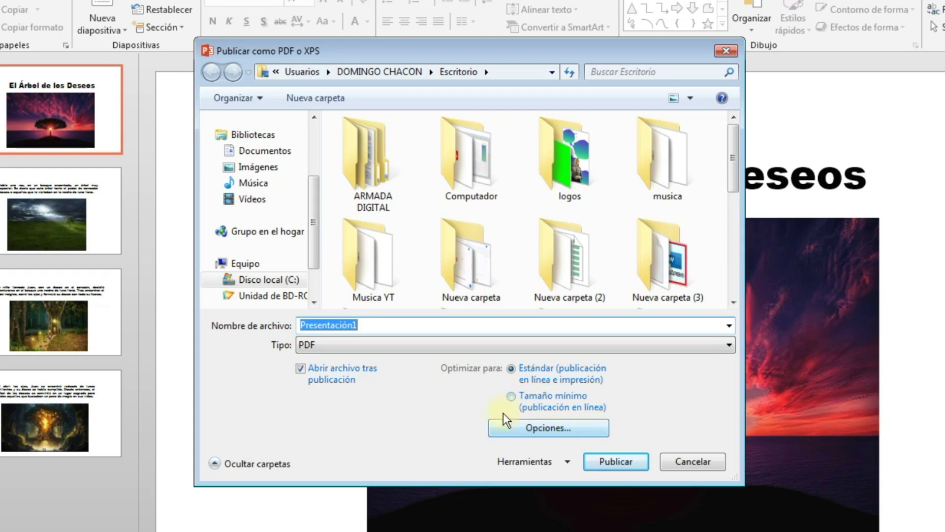
left_click(545, 429)
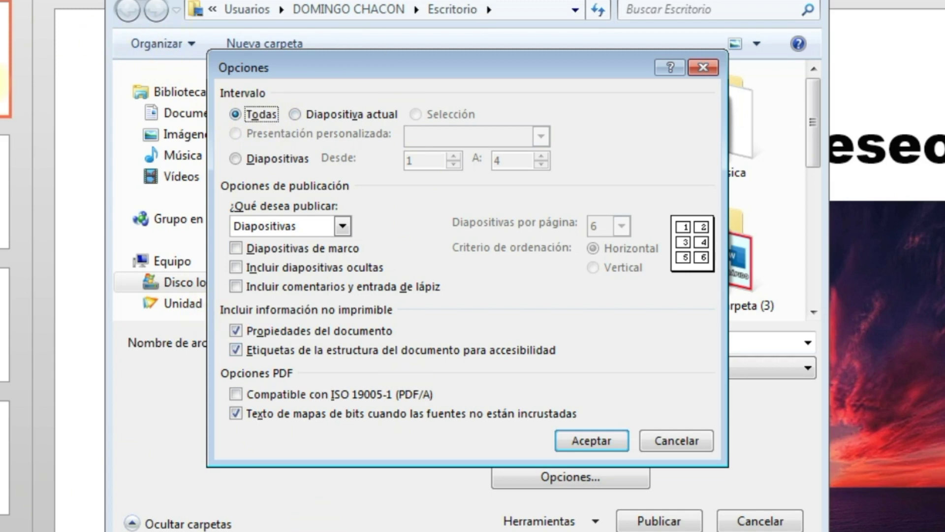
left_click(295, 114)
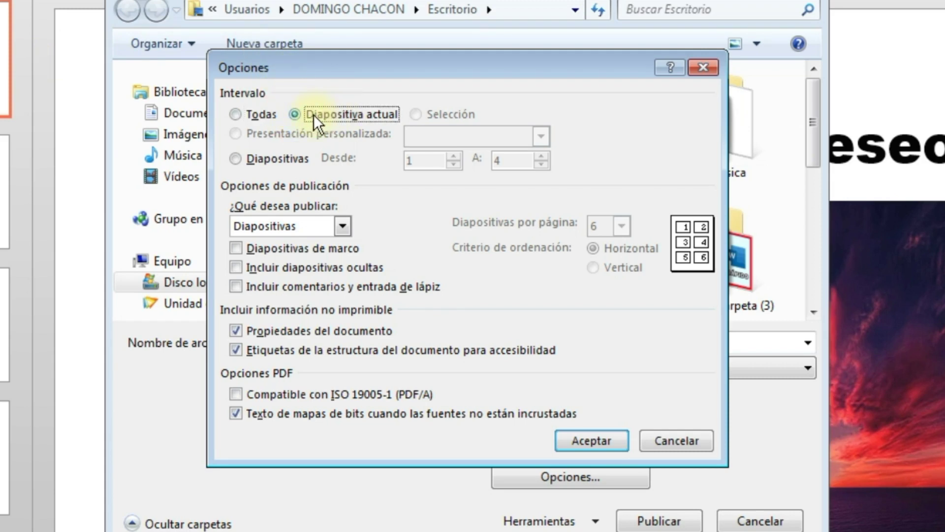
Try the Diapositivas range, return it to Todas, and show the ¿Qué desea publicar? choices.
left_click(238, 116)
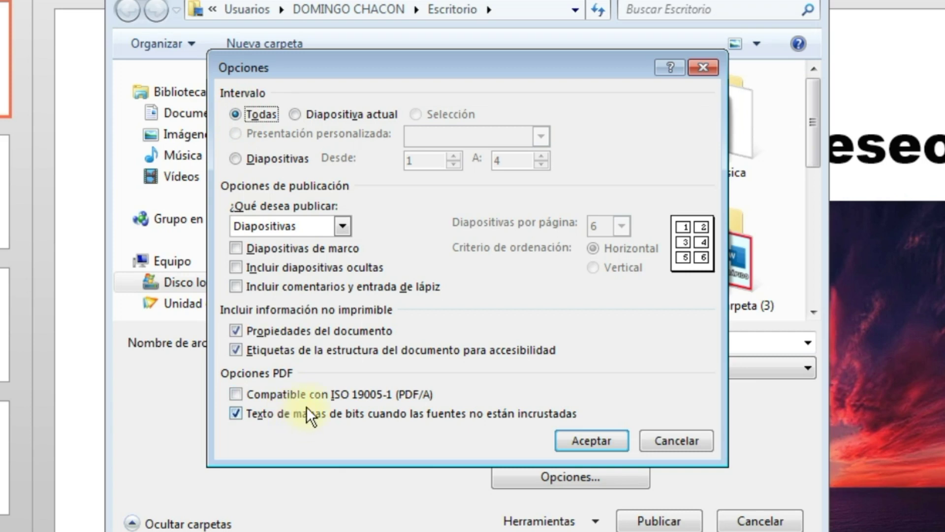
left_click(236, 159)
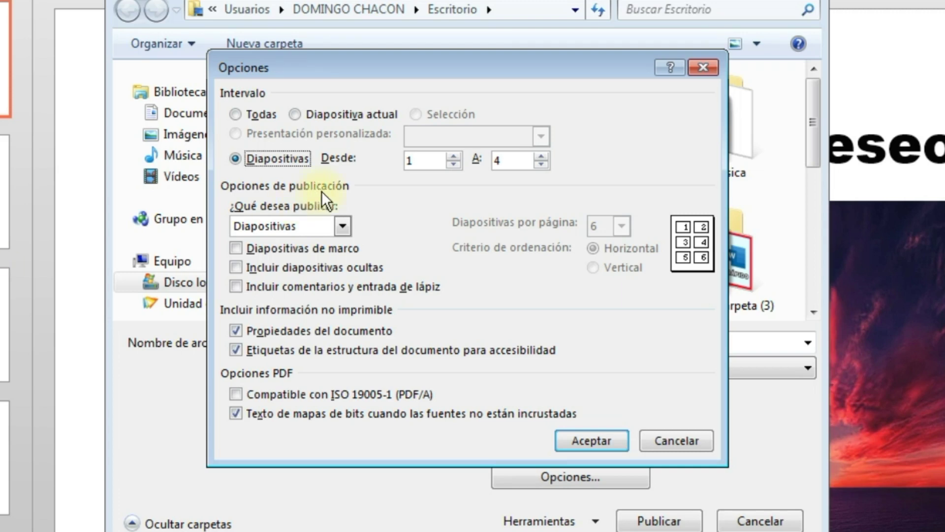
left_click(237, 115)
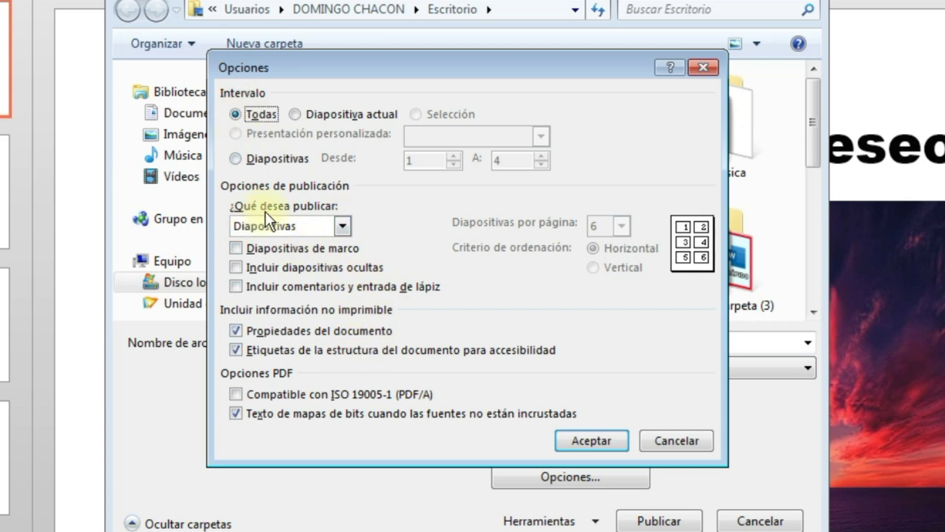
left_click(345, 227)
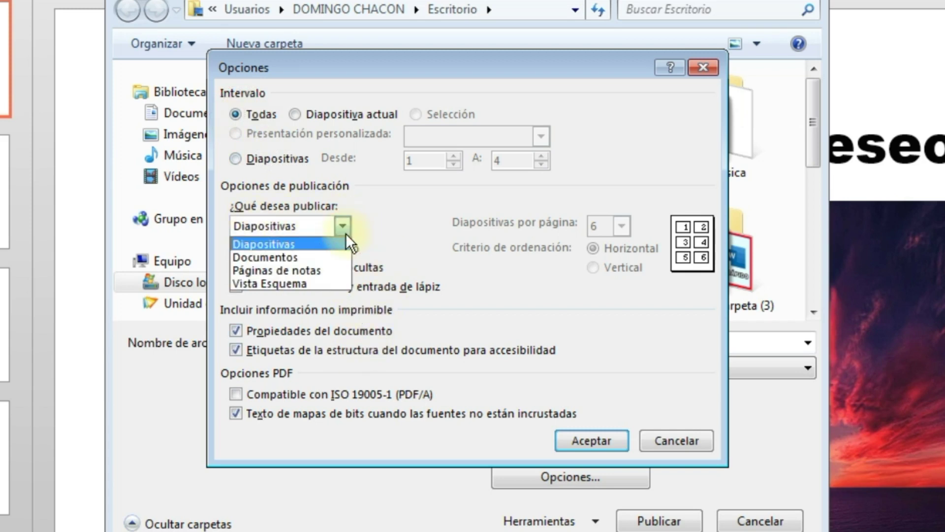
Set PDF output to Documentos at 6 slides per page, then cancel publishing.
left_click(295, 257)
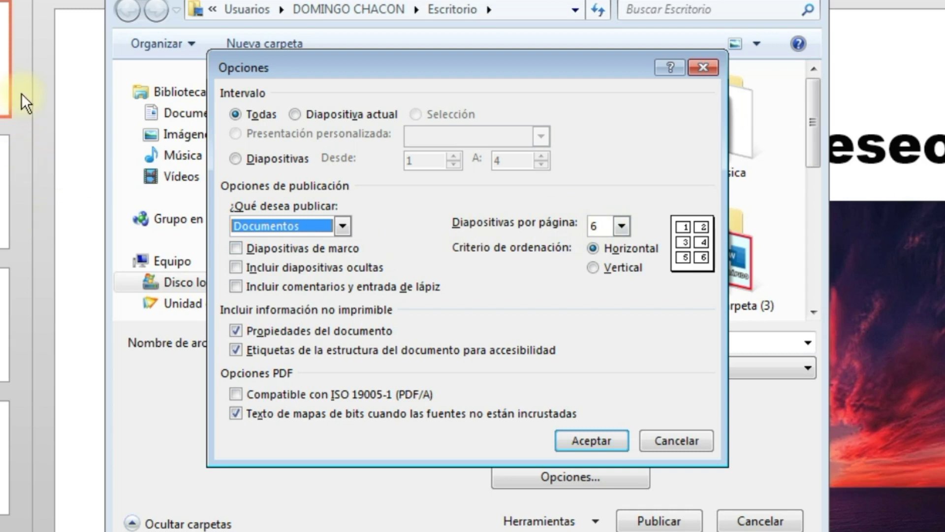
left_click(621, 225)
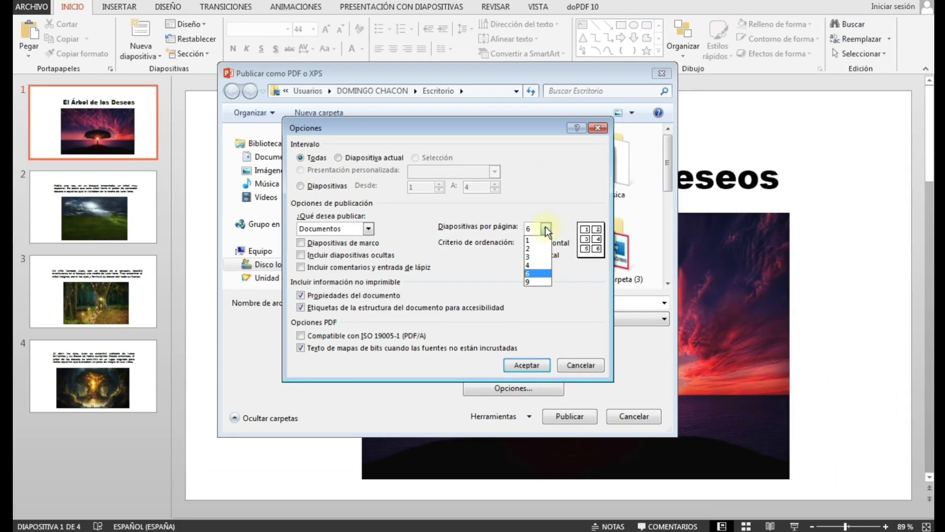
left_click(532, 273)
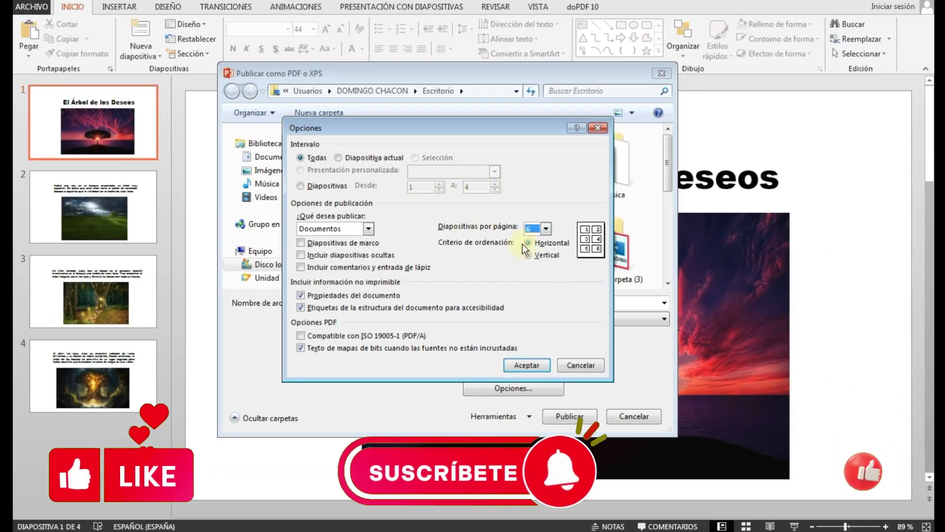
left_click(581, 365)
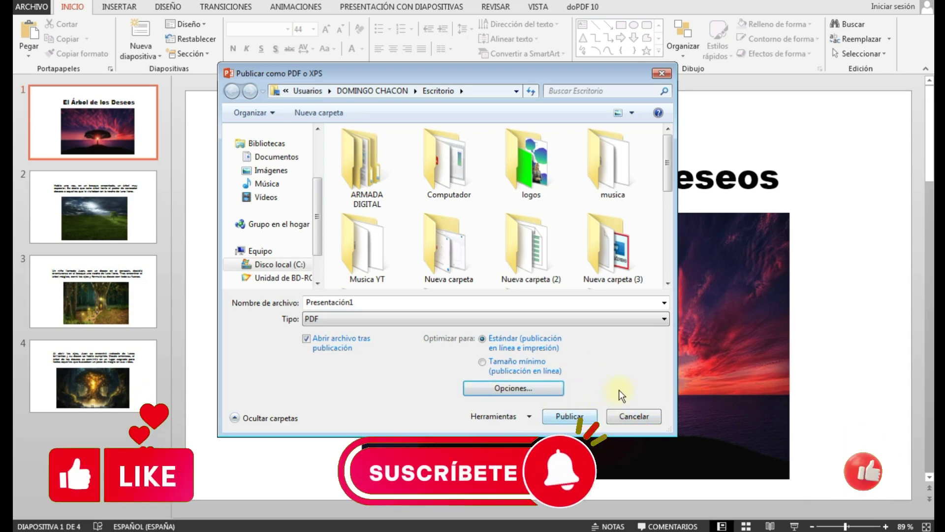
left_click(635, 415)
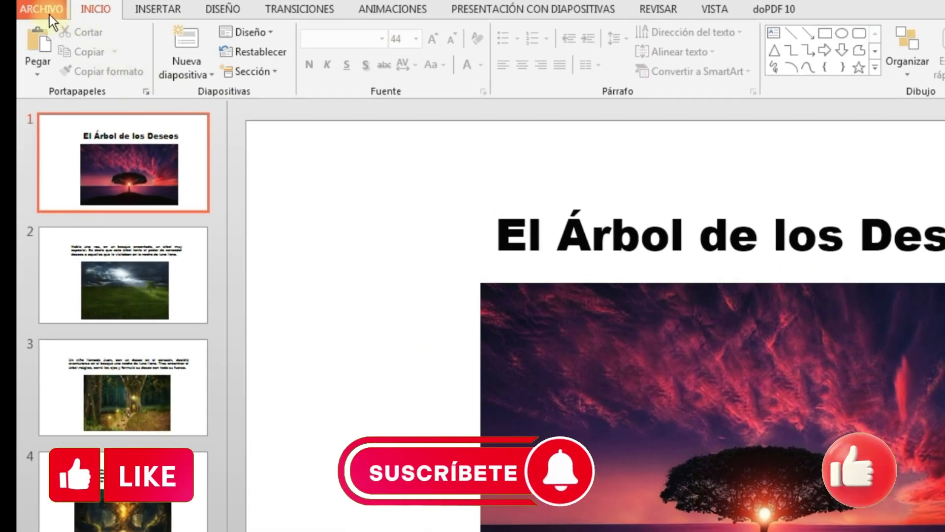
Open the Guardar como dialog on Escritorio via ARCHIVO > Guardar como > Examinar.
left_click(50, 14)
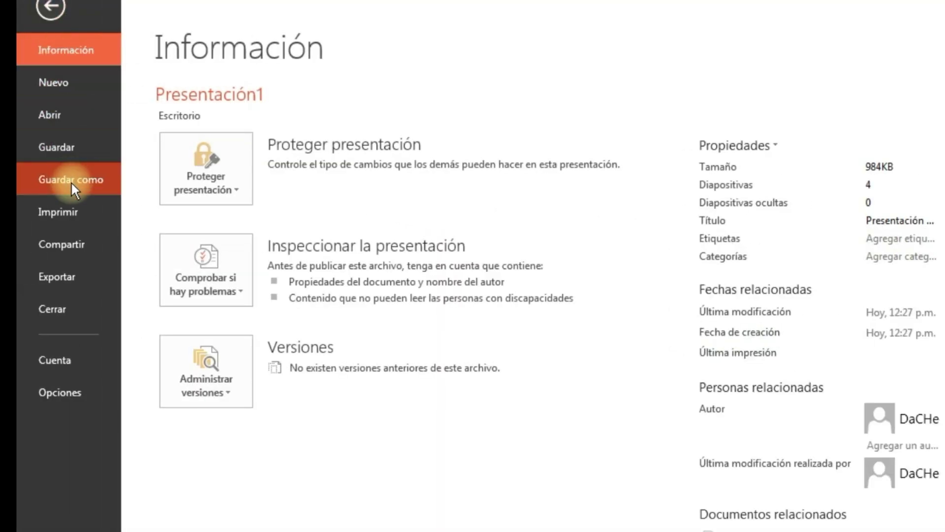
left_click(71, 181)
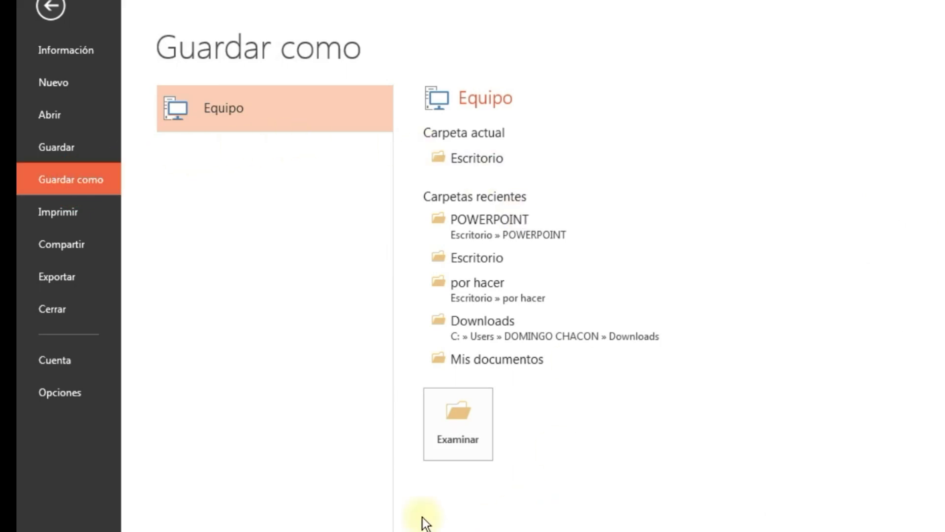
left_click(457, 439)
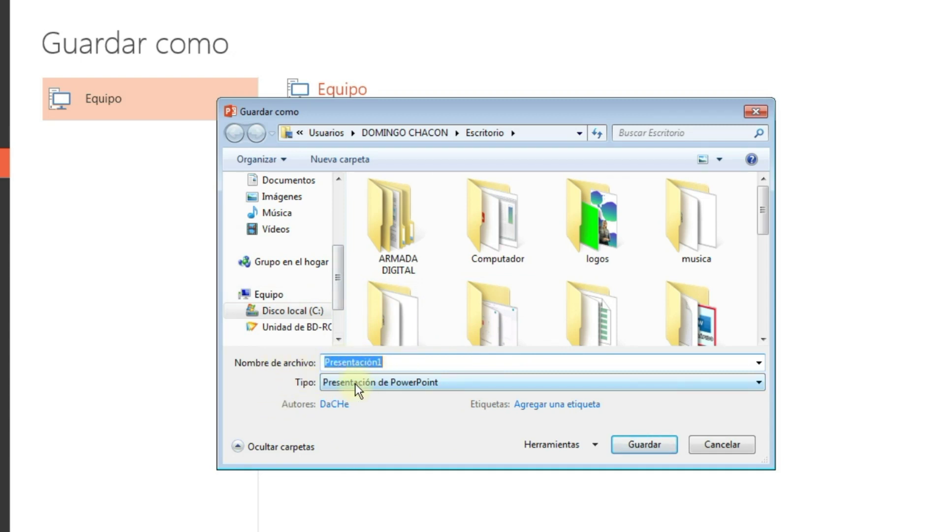
Save Presentación1 to Escritorio as a PDF, leaving the PDF options unchanged.
left_click(392, 385)
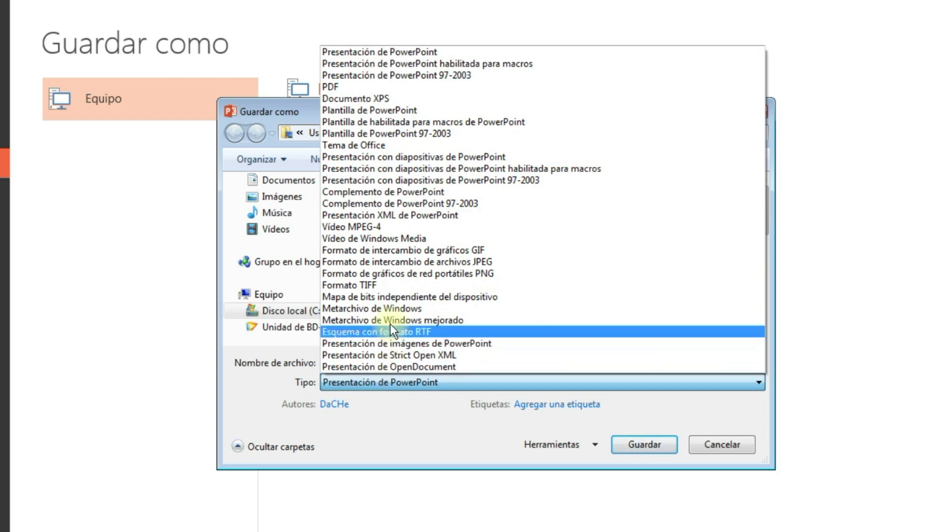
left_click(344, 88)
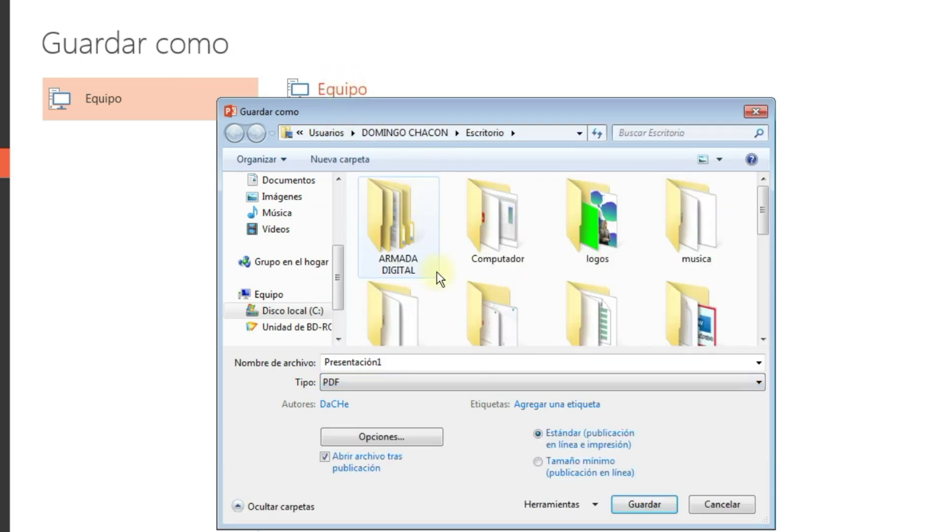
left_click(385, 439)
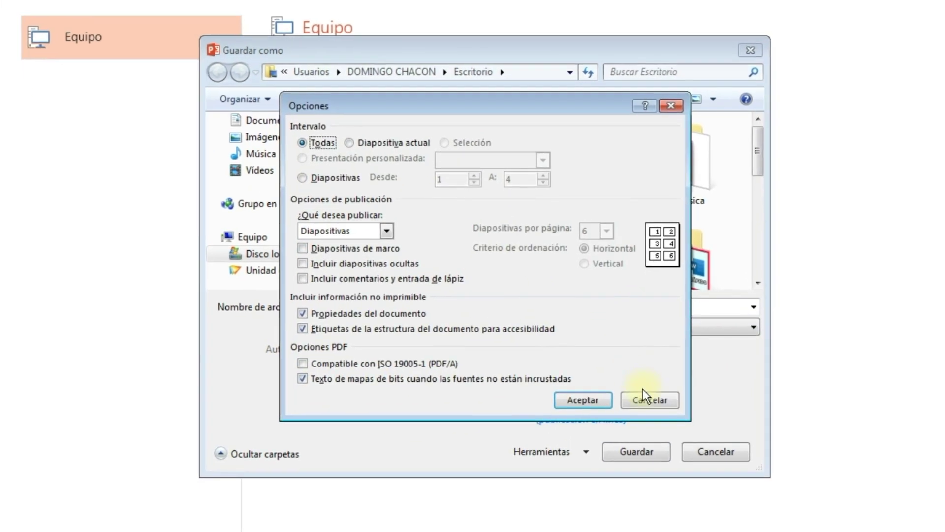
left_click(644, 400)
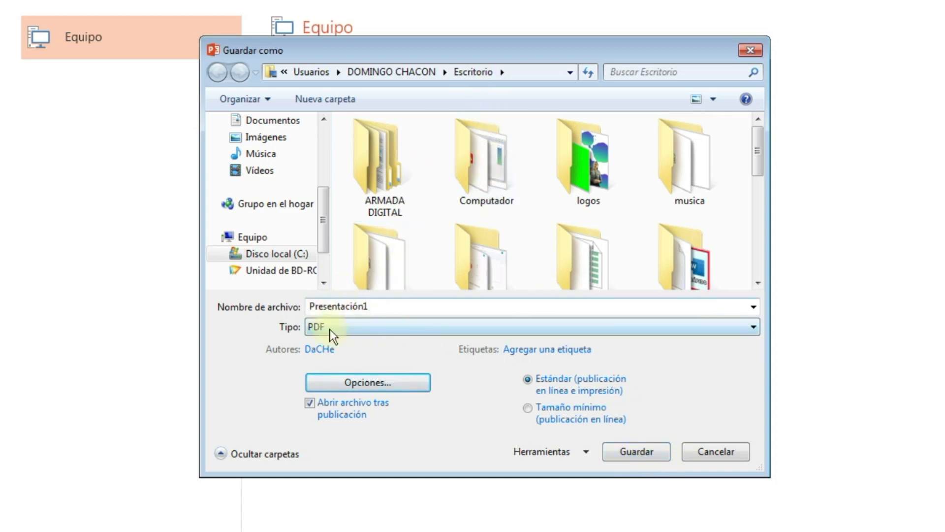
left_click(642, 452)
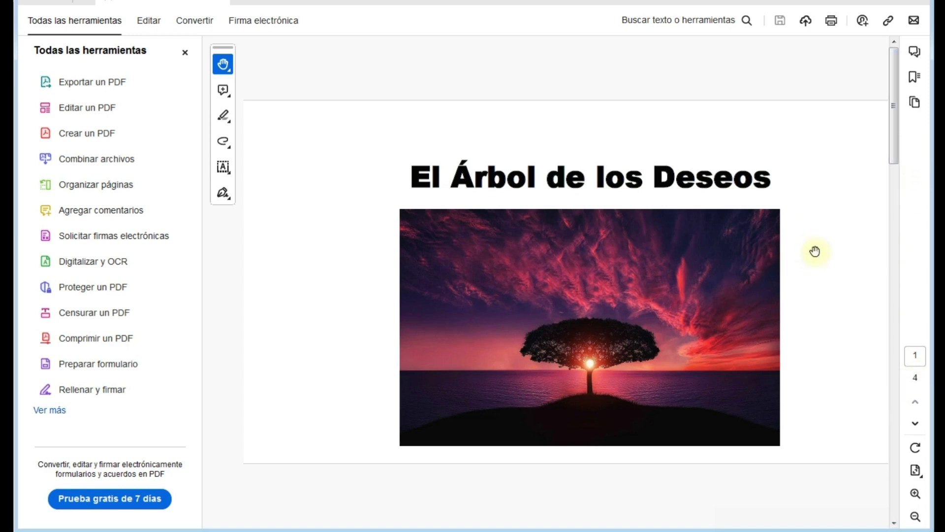
Scroll through the PDF to page 4 of 4, then close Adobe Acrobat.
scroll(829, 201, "down", 1)
scroll(830, 203, "down", 1)
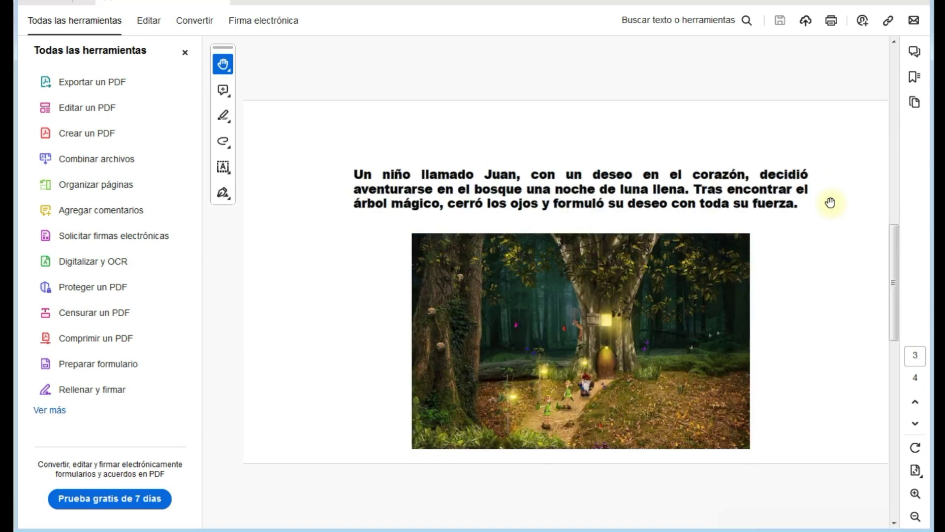
scroll(830, 202, "down", 1)
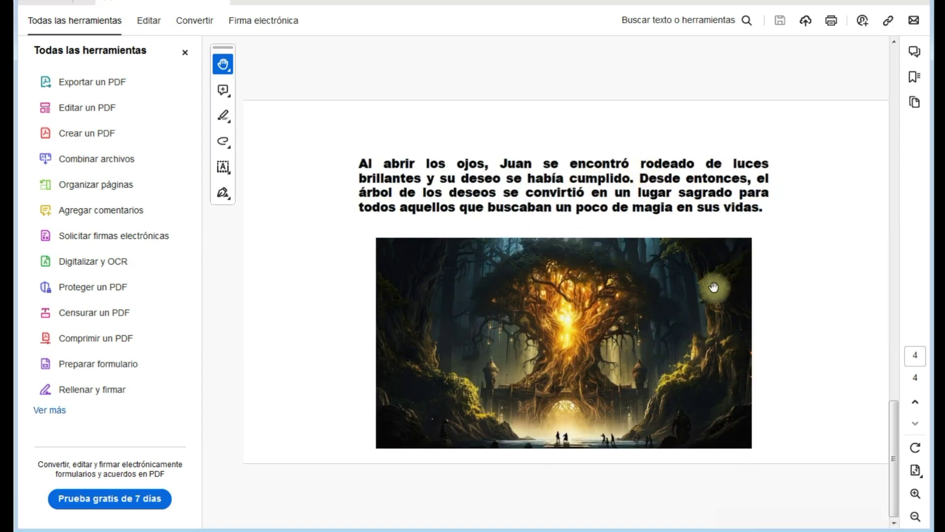
left_click(913, 8)
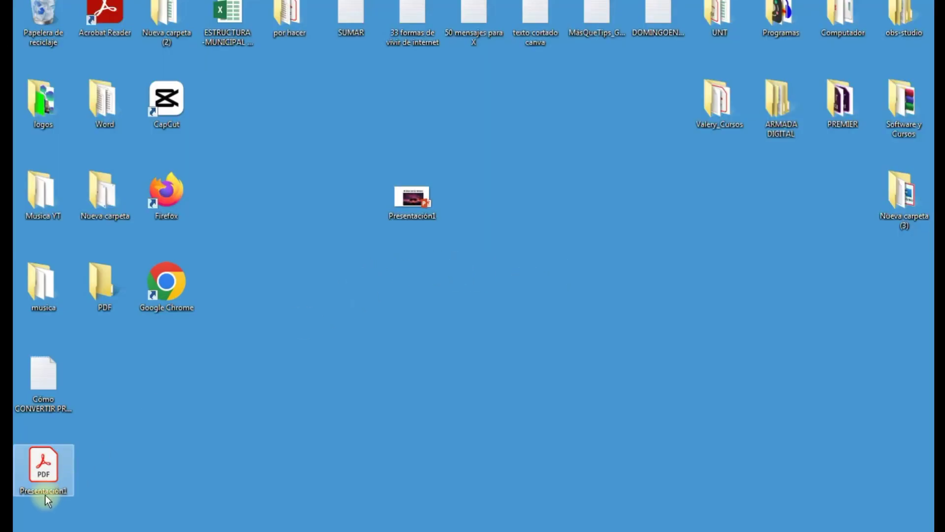
Move the Presentación1 PDF beside the PowerPoint file and reopen it in Acrobat.
left_click_drag(42, 472, 496, 229)
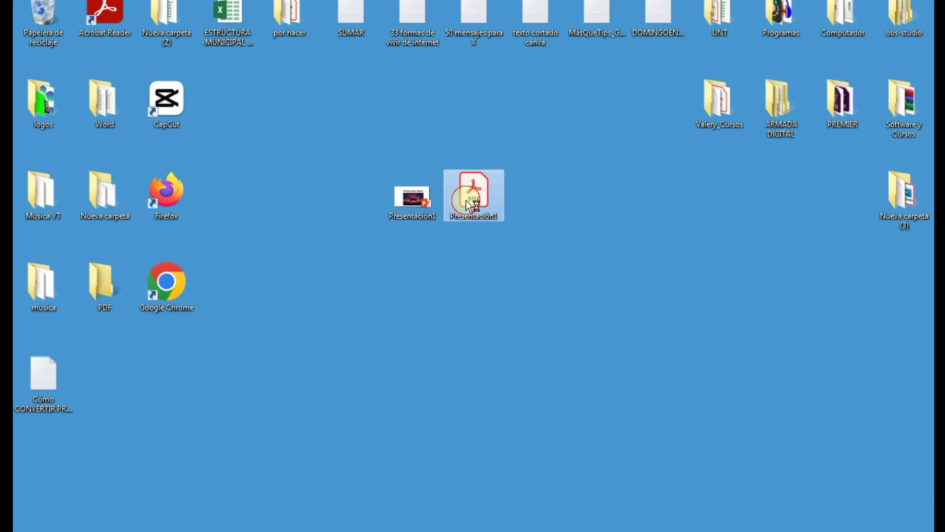
left_click(437, 434)
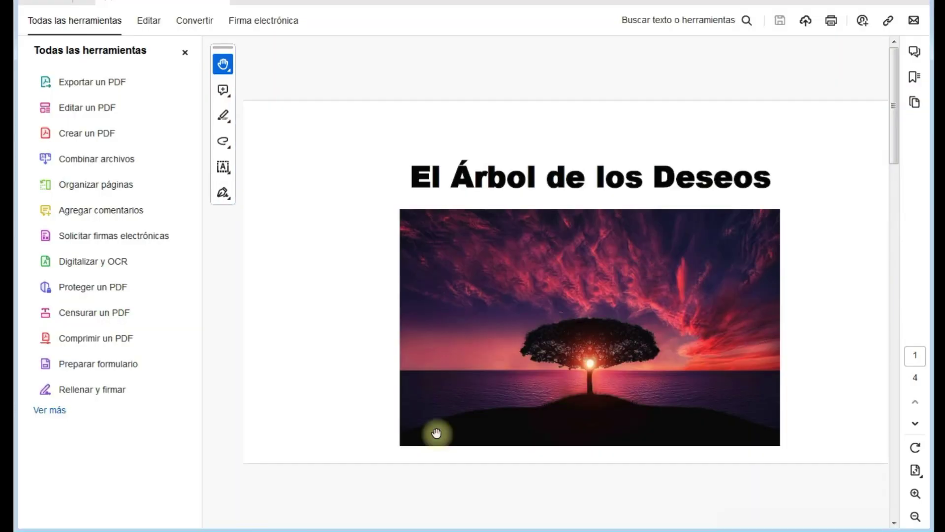